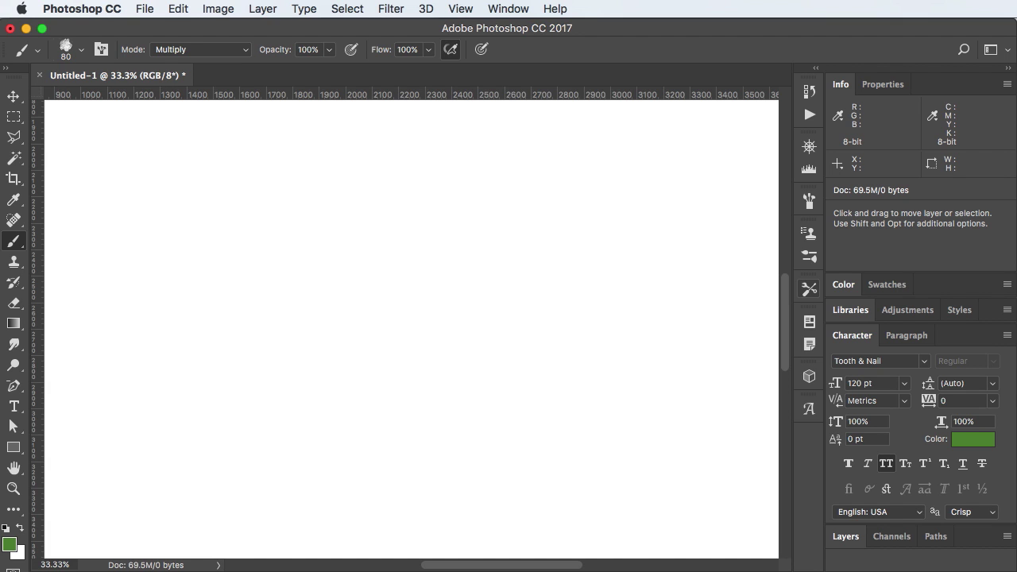
Choose a Kyle's Real Watercolor tool preset and paint green watercolor test strokes on the left of the canvas
{"action": "left_click", "coordinate": [809, 290]}
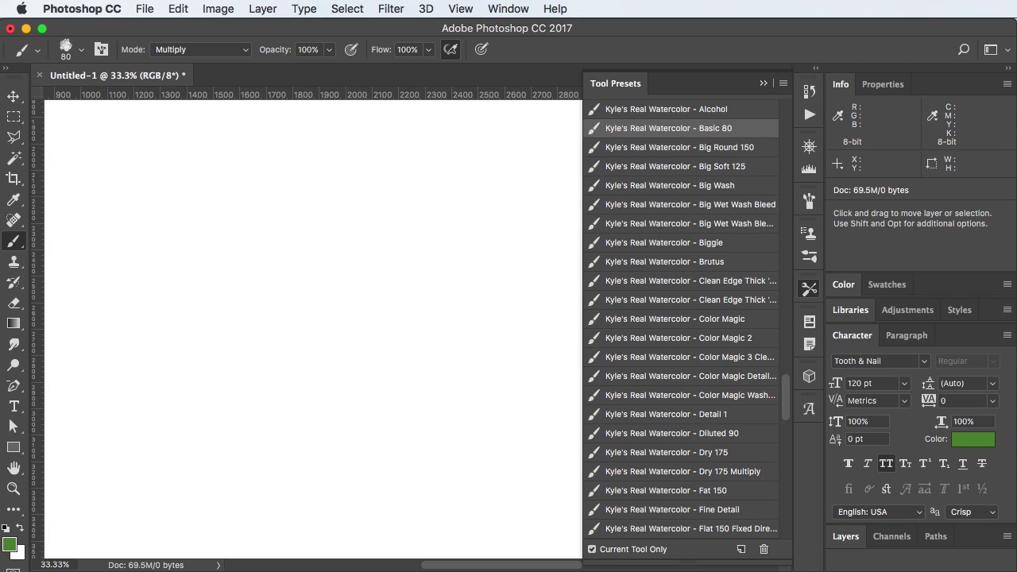
{"action": "left_click_drag", "start_coordinate": [251, 346], "coordinate": [289, 297]}
{"action": "mouse_move", "coordinate": [270, 362]}
{"action": "left_mouse_down"}
{"action": "mouse_move", "coordinate": [303, 322]}
{"action": "mouse_move", "coordinate": [328, 285]}
{"action": "mouse_move", "coordinate": [274, 373]}
{"action": "mouse_move", "coordinate": [322, 304]}
{"action": "mouse_move", "coordinate": [342, 363]}
{"action": "mouse_move", "coordinate": [379, 343]}
{"action": "mouse_move", "coordinate": [423, 351]}
{"action": "mouse_move", "coordinate": [459, 332]}
{"action": "left_mouse_up"}
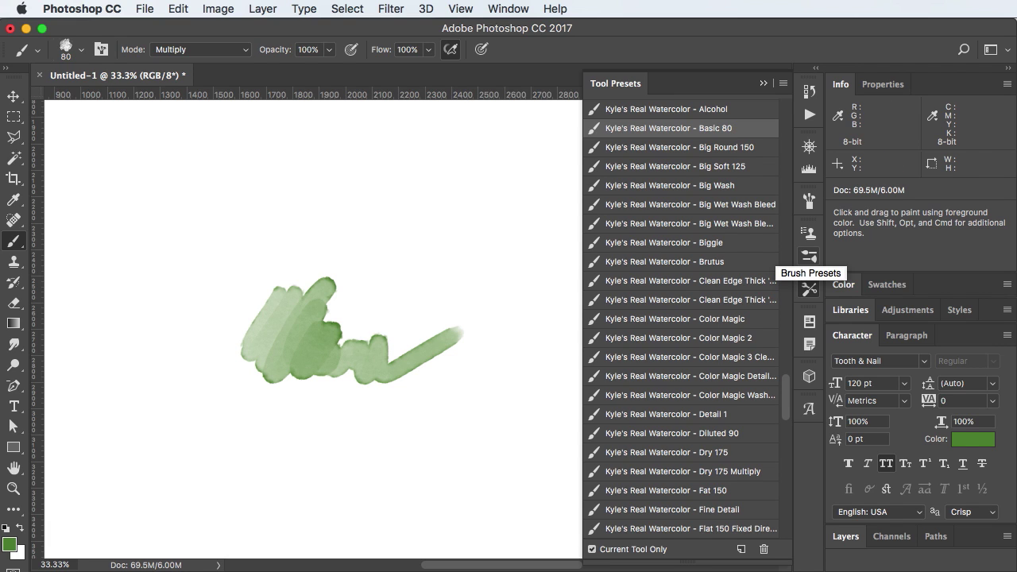
Create a new brush preset from the current 80 px brush, named kylewetedge1 without the trailing 2
{"action": "left_click", "coordinate": [809, 256]}
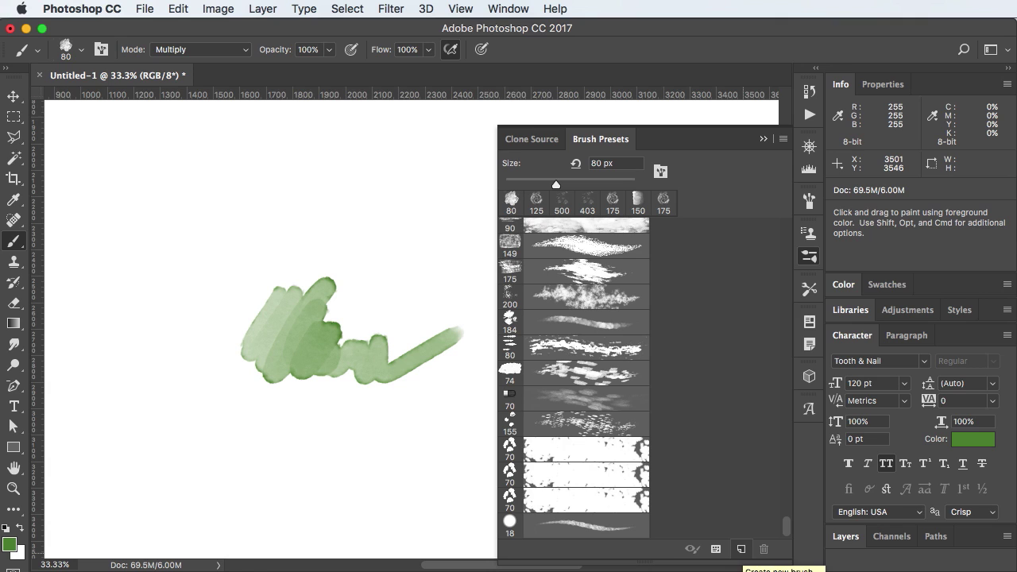
{"action": "left_click", "coordinate": [741, 549]}
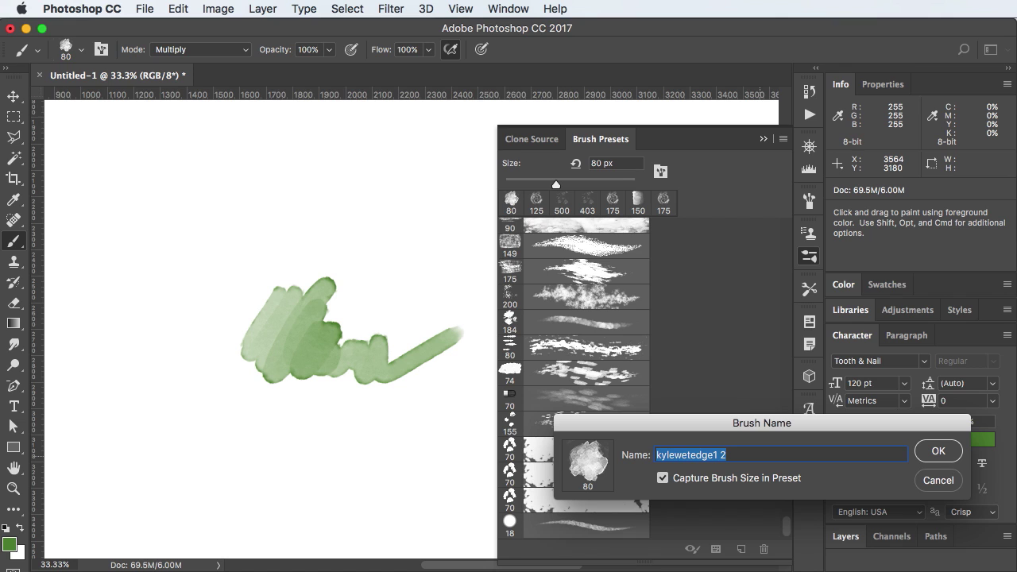
{"action": "key", "text": "Right"}
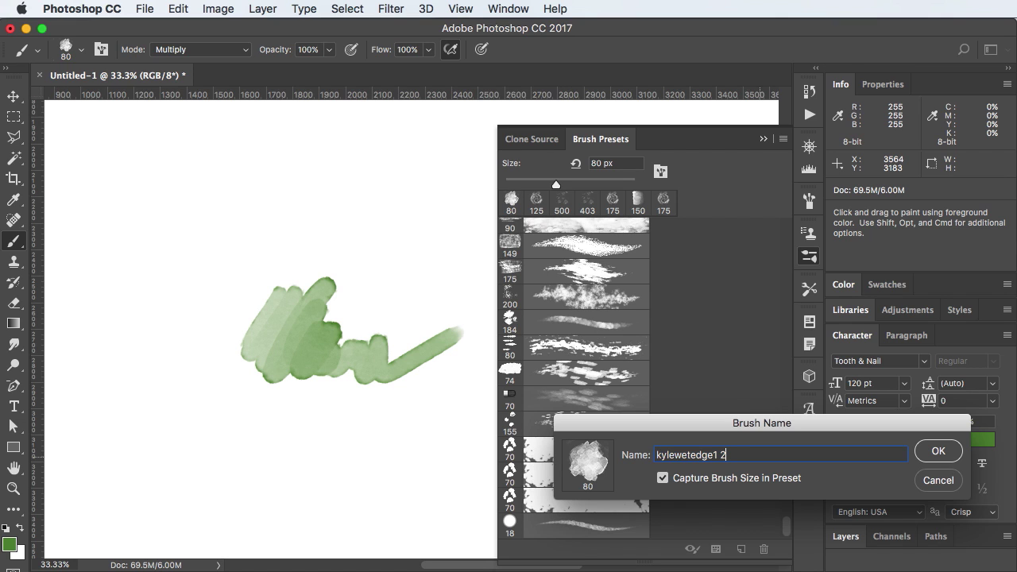
{"action": "key", "text": "BackSpace"}
{"action": "key", "text": "BackSpace"}
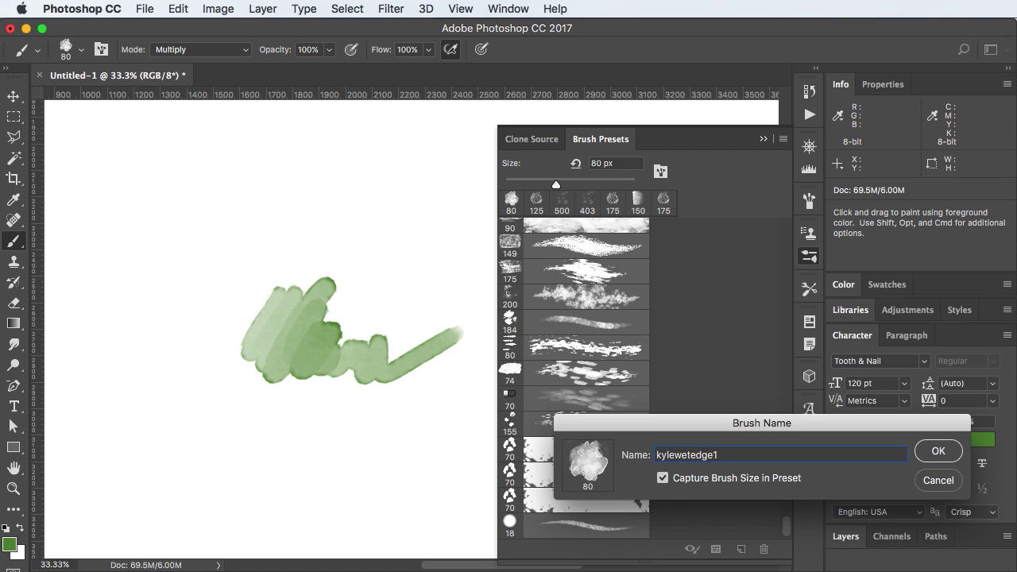
{"action": "key", "text": "Return"}
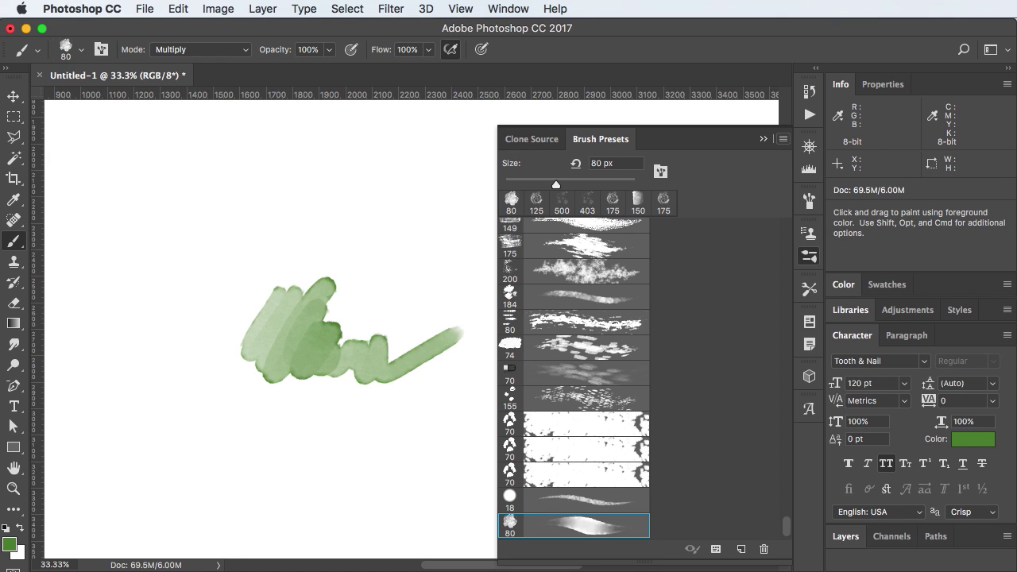
Open the brushes Preset Manager from the Brush Presets panel menu
{"action": "left_click", "coordinate": [783, 138]}
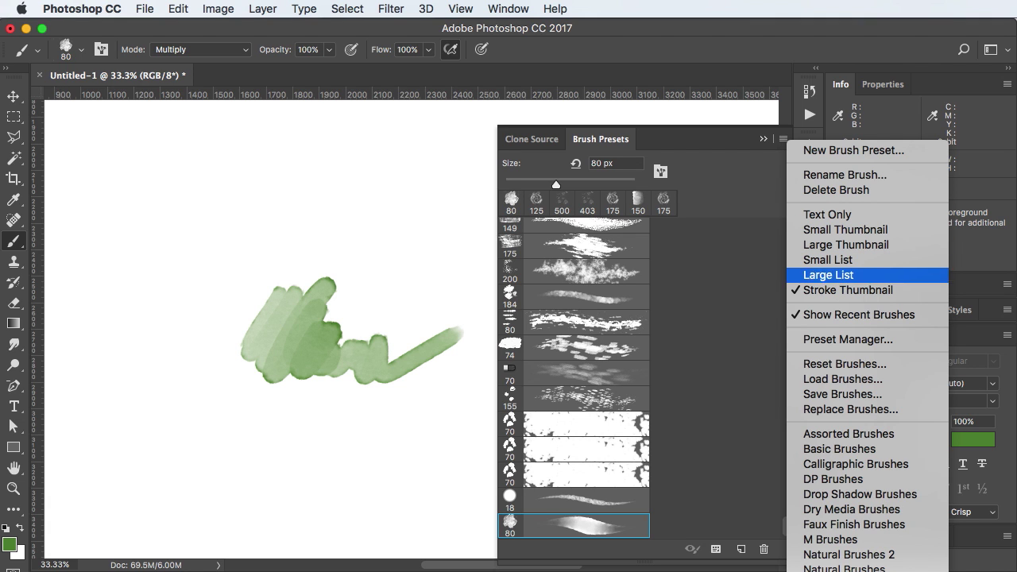
{"action": "left_click", "coordinate": [848, 340]}
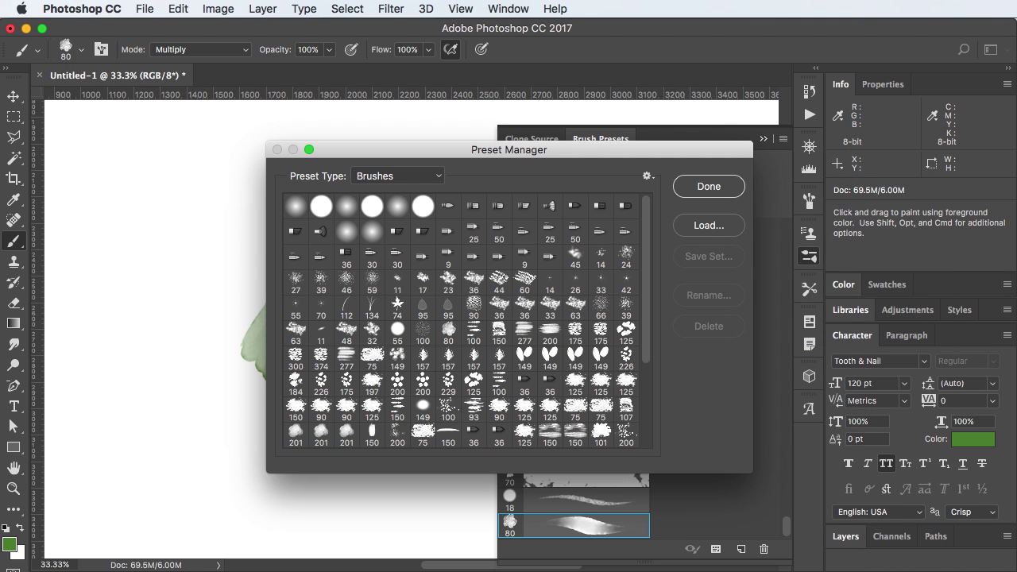
{"action": "scroll", "coordinate": [467, 318], "scroll_direction": "down", "scroll_amount": 5}
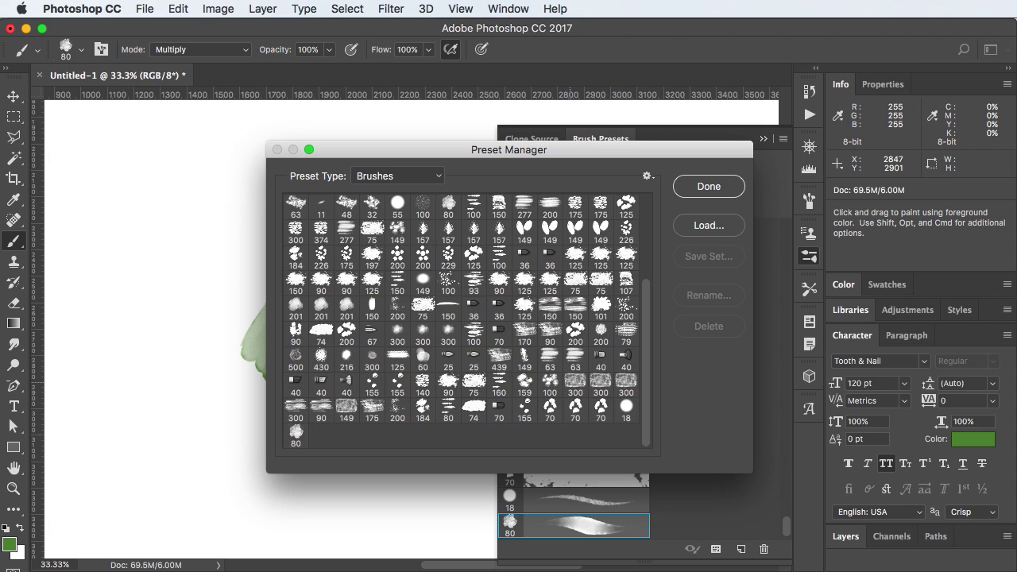
{"action": "scroll", "coordinate": [467, 318], "scroll_direction": "up", "scroll_amount": 2}
{"action": "scroll", "coordinate": [467, 318], "scroll_direction": "down", "scroll_amount": 1}
Select only the last 80 px kylewetedge1 brush thumbnail in the Preset Manager
{"action": "left_click", "coordinate": [295, 435]}
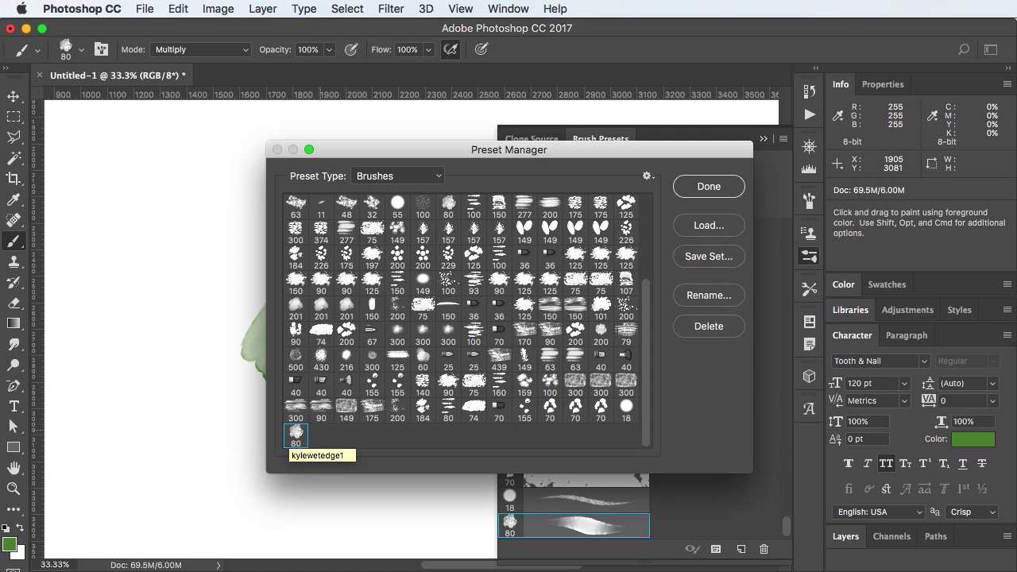
{"action": "left_click", "coordinate": [549, 409], "text": "shift"}
{"action": "left_click", "coordinate": [448, 409], "text": "shift"}
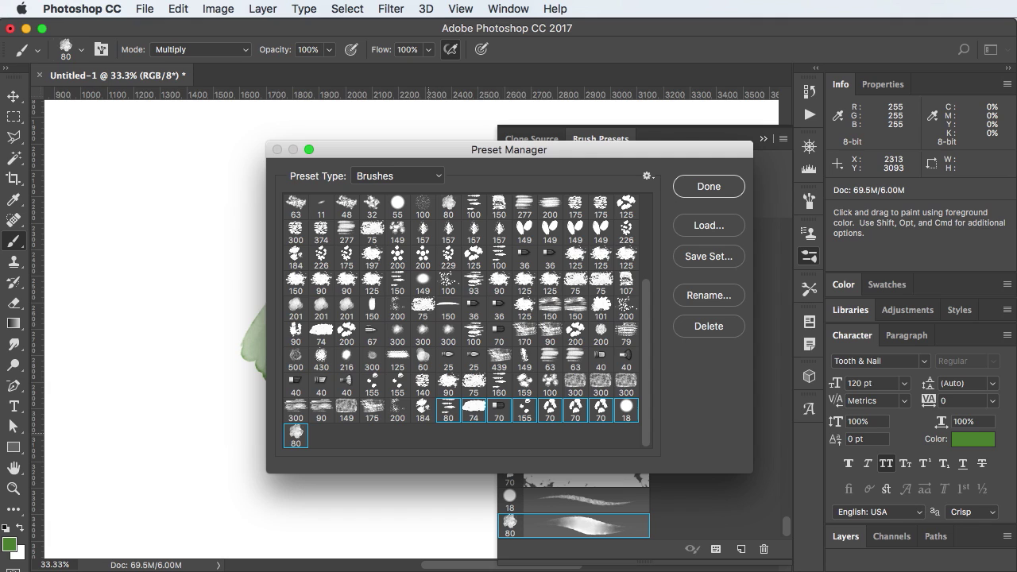
{"action": "left_click", "coordinate": [372, 384]}
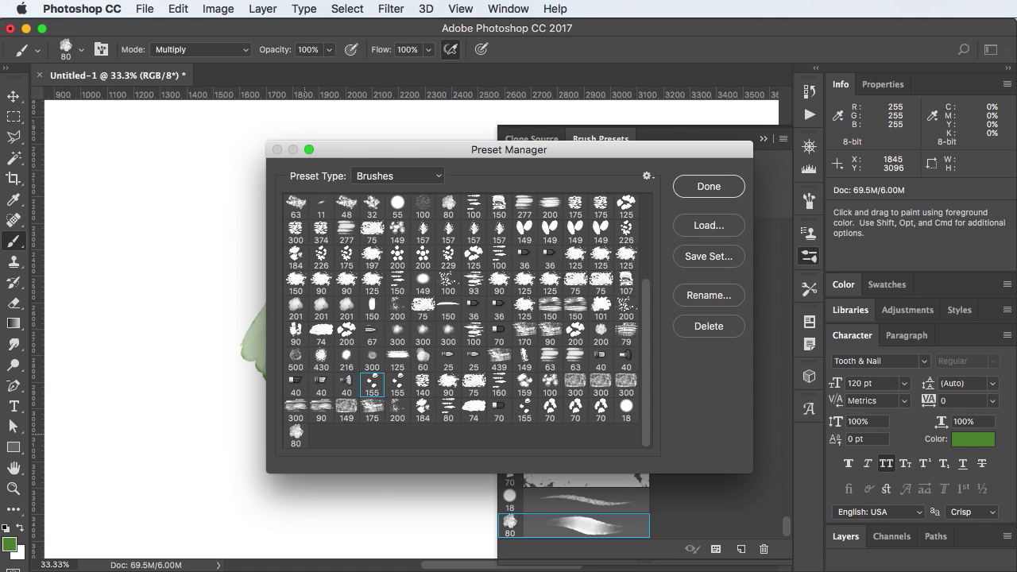
{"action": "left_click", "coordinate": [295, 434]}
Save the selected brush as the set kylesbrush.abr in the brushes folder
{"action": "left_click", "coordinate": [709, 256]}
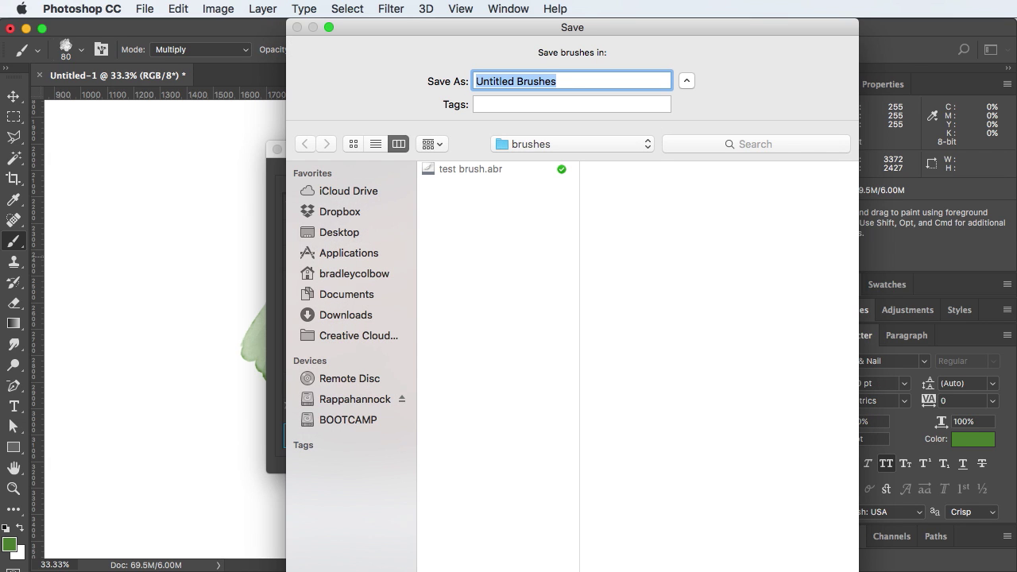
{"action": "type", "text": "kylesb"}
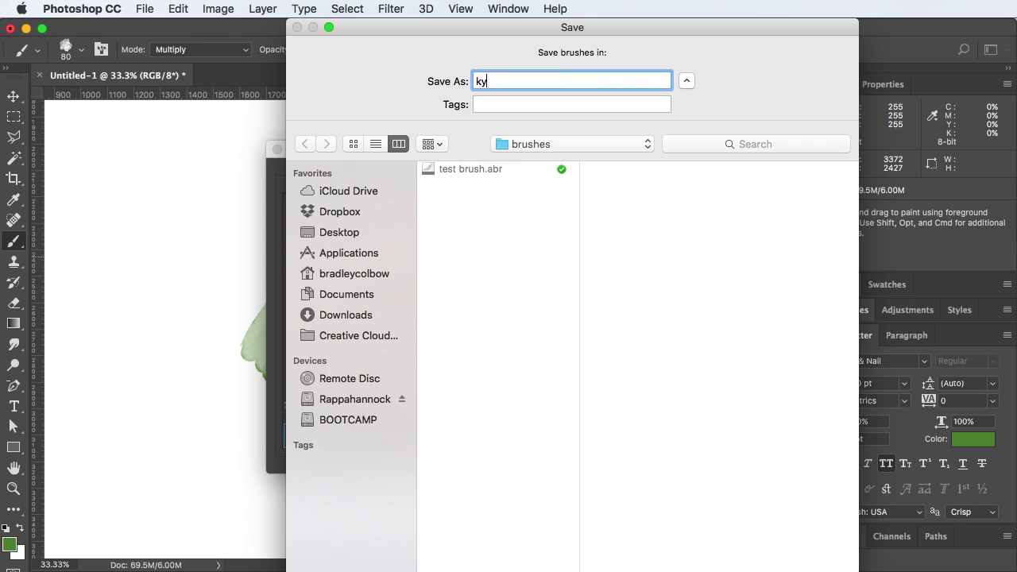
{"action": "type", "text": "rush"}
{"action": "key", "text": "Return"}
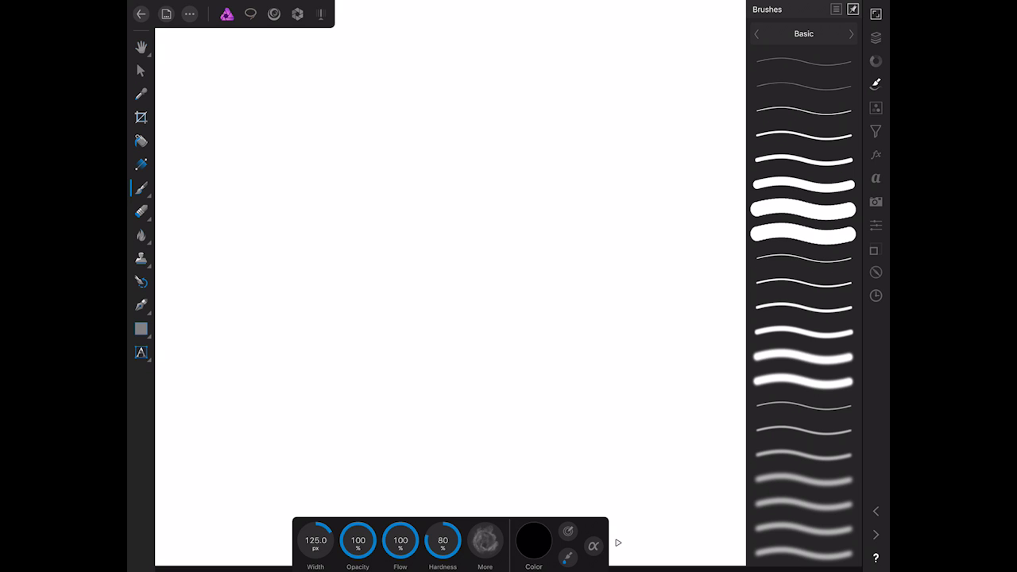
Choose Import Brushes… from the Brushes panel menu in Affinity Photo
{"action": "left_click", "coordinate": [836, 8]}
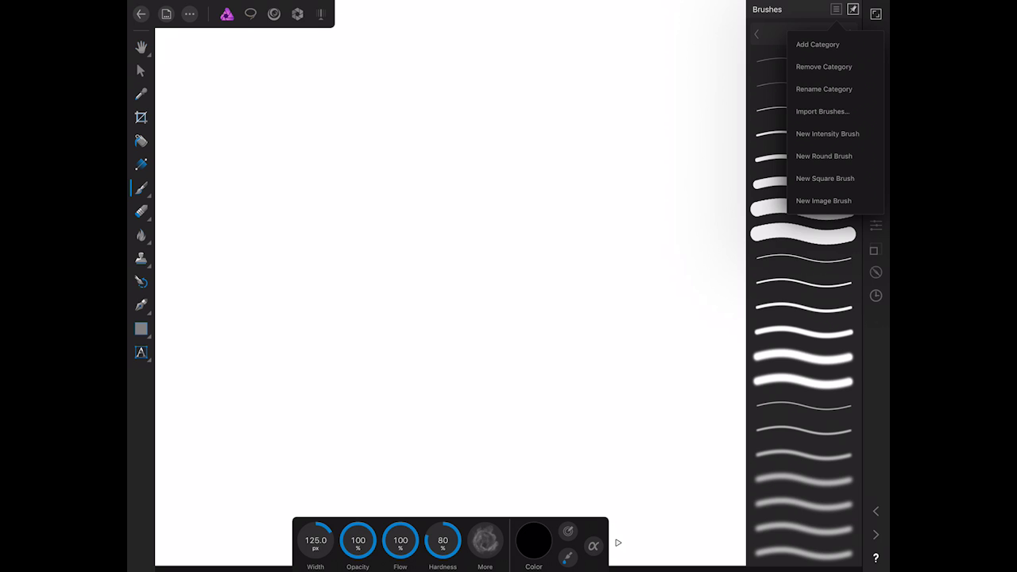
{"action": "left_click", "coordinate": [822, 112]}
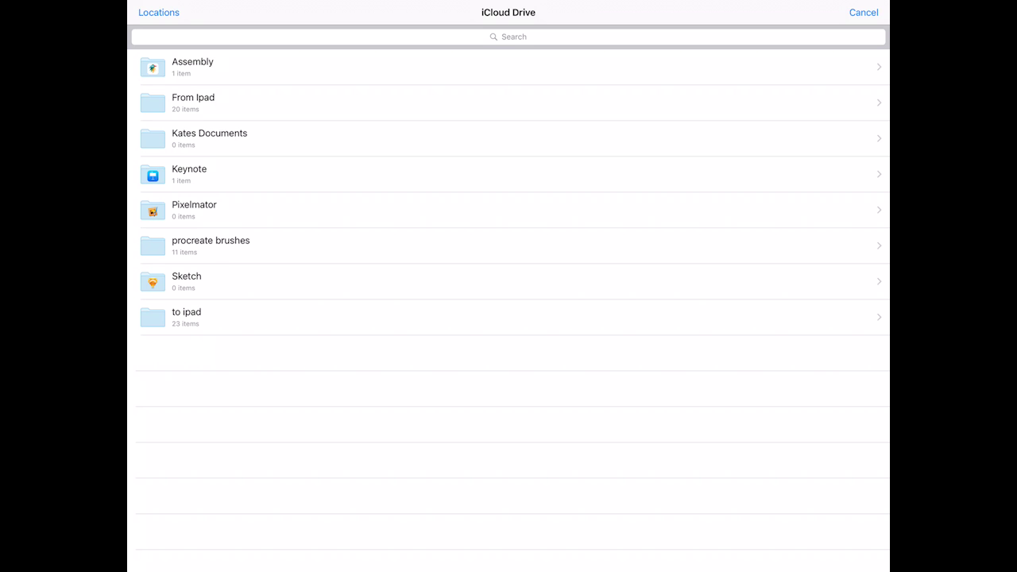
Switch the file browser's location from iCloud Drive to Dropbox
{"action": "left_click", "coordinate": [159, 12]}
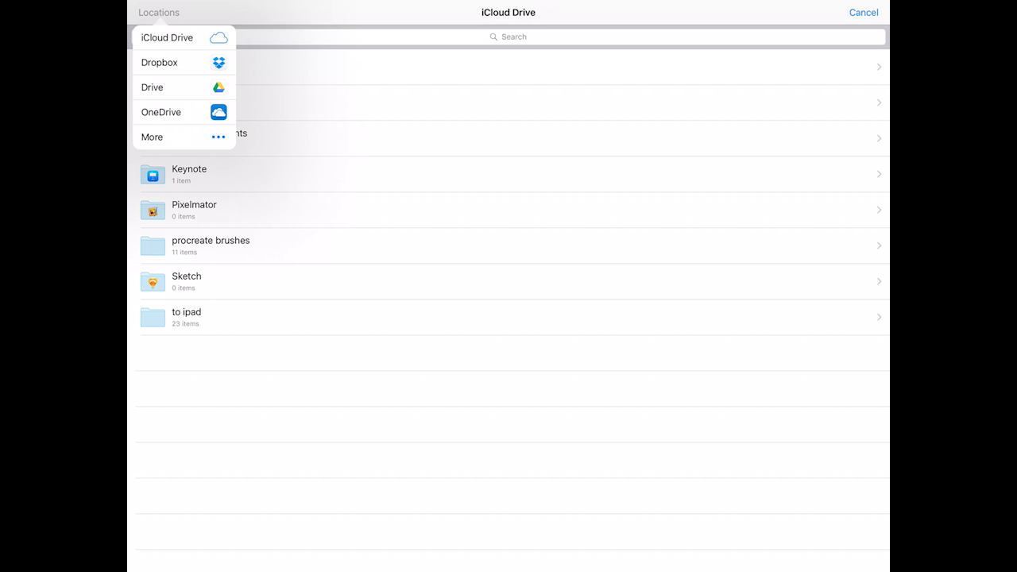
{"action": "left_click", "coordinate": [166, 62]}
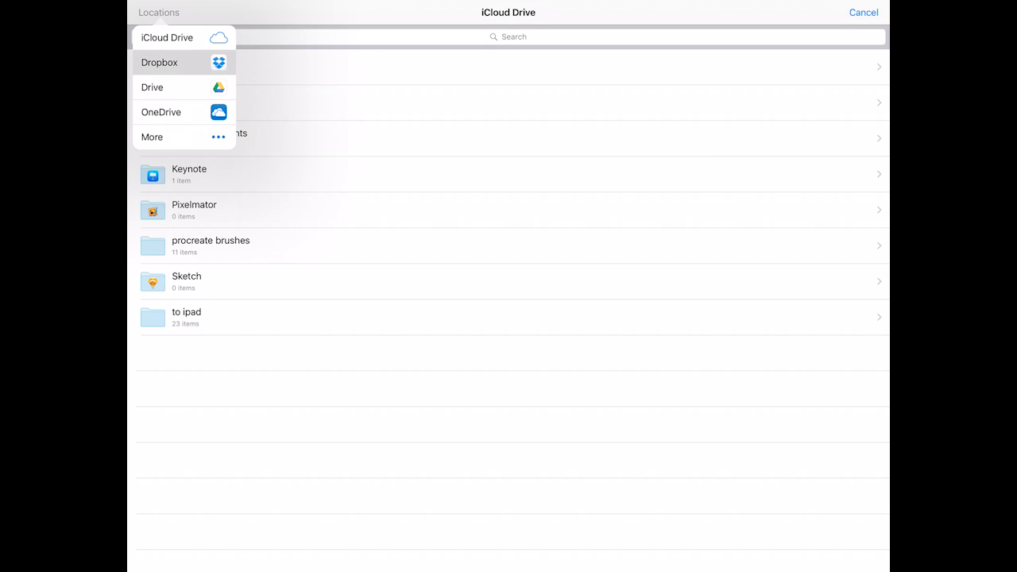
{"action": "scroll", "coordinate": [508, 302], "scroll_direction": "down", "scroll_amount": 10}
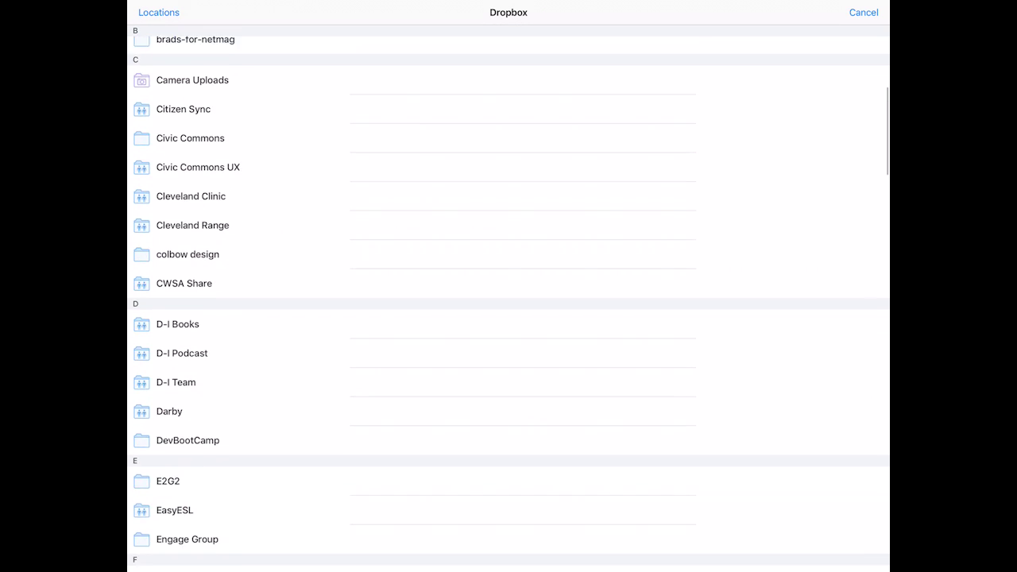
{"action": "scroll", "coordinate": [509, 302], "scroll_direction": "up", "scroll_amount": 2}
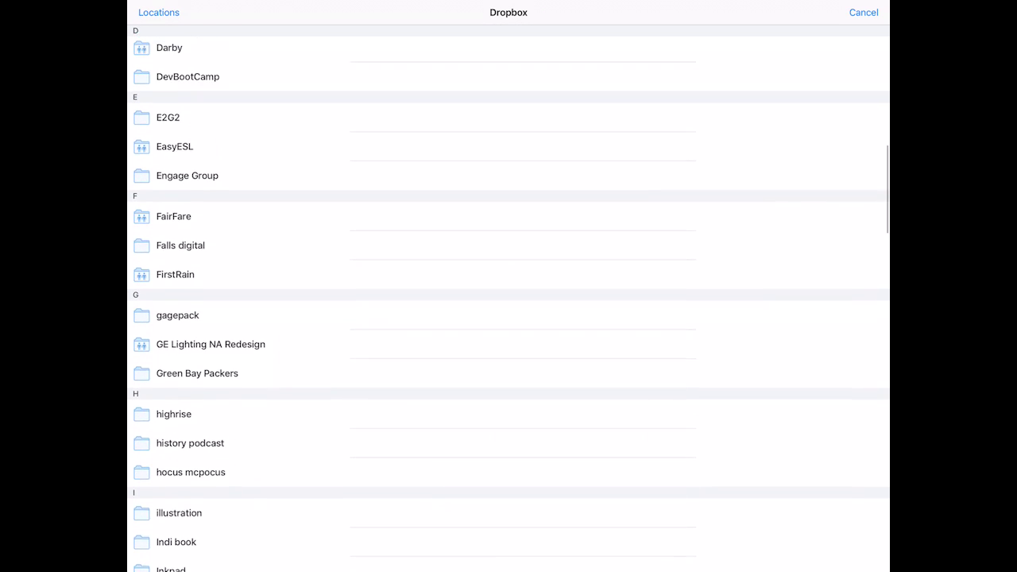
{"action": "scroll", "coordinate": [509, 302], "scroll_direction": "down", "scroll_amount": 2}
Open illustration > brushes in Dropbox and import kylesbrush.abr
{"action": "left_click", "coordinate": [178, 444]}
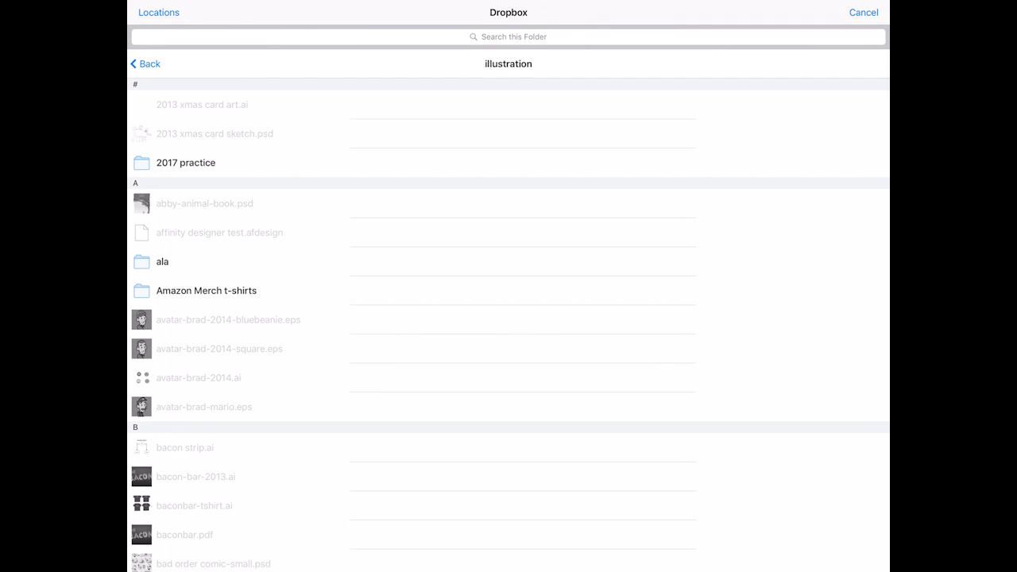
{"action": "scroll", "coordinate": [509, 302], "scroll_direction": "down", "scroll_amount": 5}
{"action": "scroll", "coordinate": [508, 301], "scroll_direction": "down", "scroll_amount": 3}
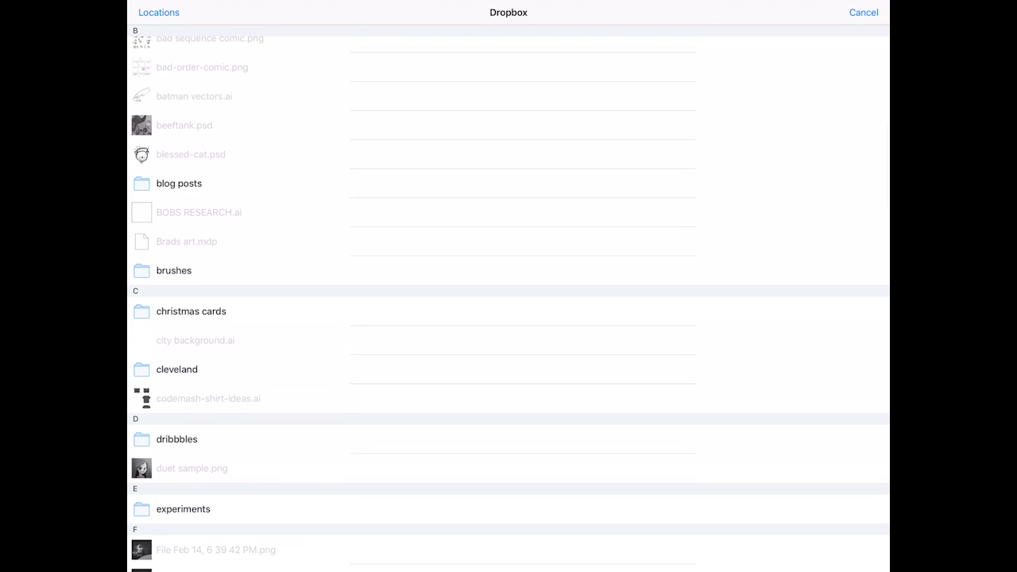
{"action": "left_click", "coordinate": [173, 268]}
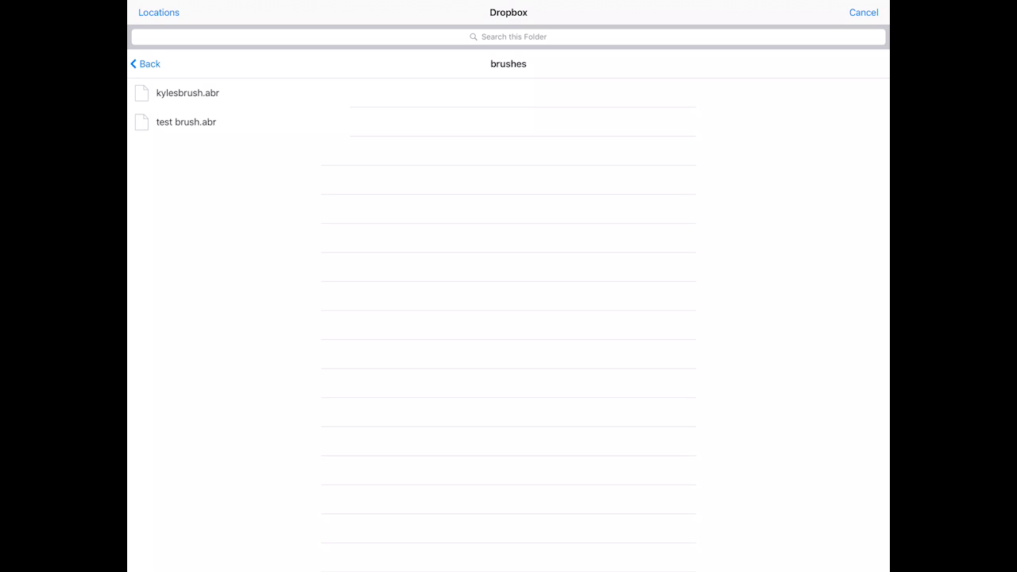
{"action": "left_click", "coordinate": [188, 93]}
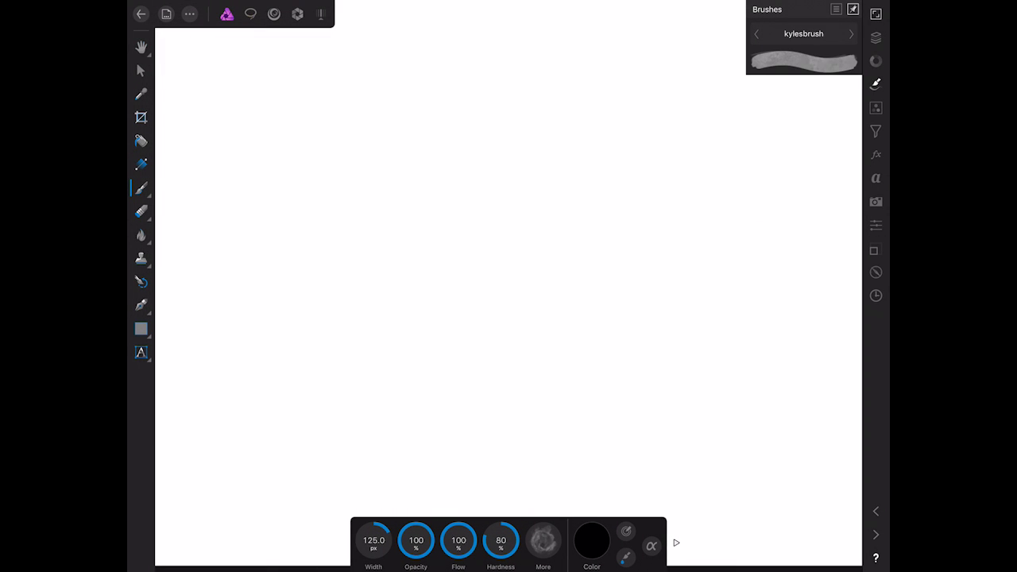
Select the imported kylesbrush brush and paint a grey spiral ring plus scribbled blobs at lower right
{"action": "left_click", "coordinate": [803, 61]}
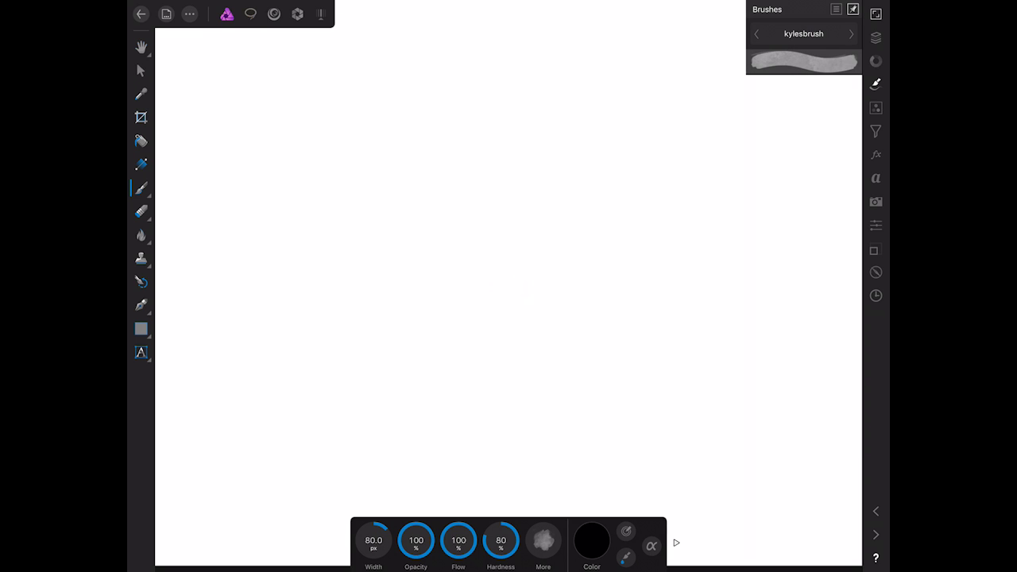
{"action": "mouse_move", "coordinate": [466, 351]}
{"action": "left_mouse_down"}
{"action": "mouse_move", "coordinate": [379, 227]}
{"action": "mouse_move", "coordinate": [522, 351]}
{"action": "mouse_move", "coordinate": [556, 272]}
{"action": "mouse_move", "coordinate": [508, 254]}
{"action": "mouse_move", "coordinate": [576, 208]}
{"action": "left_mouse_up"}
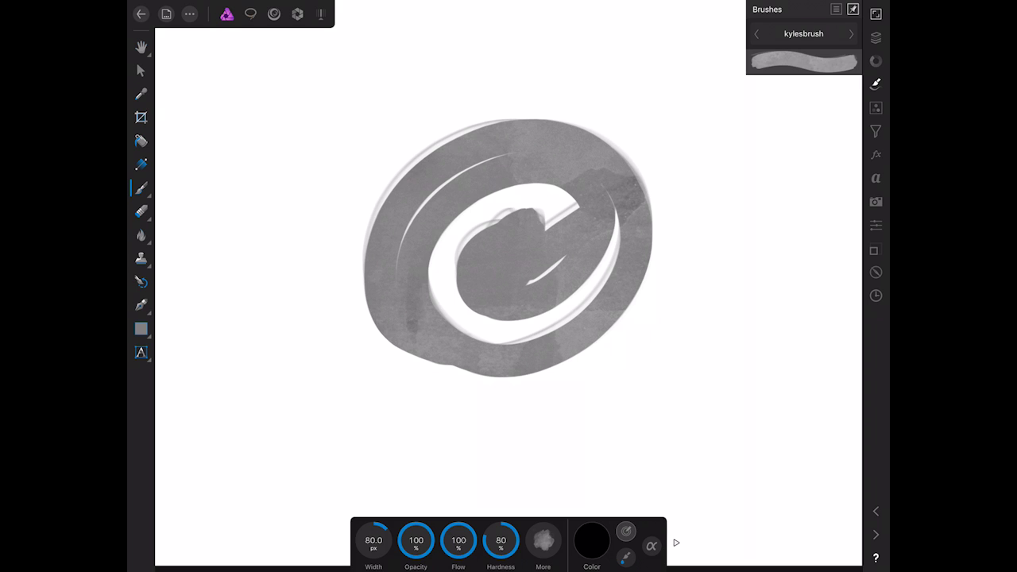
{"action": "mouse_move", "coordinate": [627, 391]}
{"action": "left_mouse_down"}
{"action": "mouse_move", "coordinate": [707, 398]}
{"action": "mouse_move", "coordinate": [812, 480]}
{"action": "left_mouse_up"}
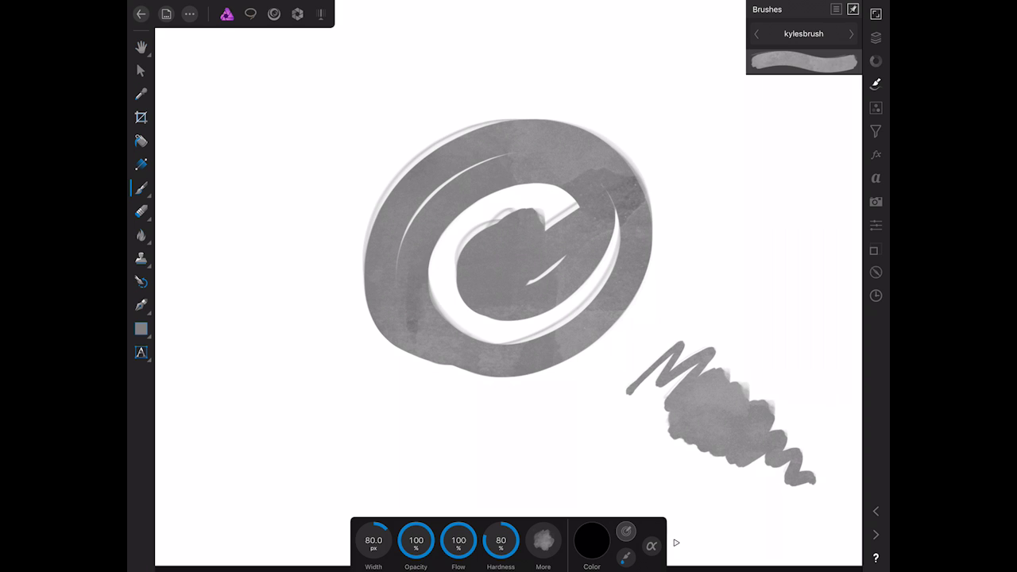
{"action": "mouse_move", "coordinate": [671, 274]}
{"action": "left_mouse_down"}
{"action": "mouse_move", "coordinate": [747, 239]}
{"action": "mouse_move", "coordinate": [767, 306]}
{"action": "mouse_move", "coordinate": [806, 370]}
{"action": "left_mouse_up"}
{"action": "mouse_move", "coordinate": [774, 294]}
{"action": "left_mouse_down"}
{"action": "mouse_move", "coordinate": [794, 247]}
{"action": "mouse_move", "coordinate": [715, 263]}
{"action": "mouse_move", "coordinate": [719, 301]}
{"action": "mouse_move", "coordinate": [691, 310]}
{"action": "mouse_move", "coordinate": [737, 345]}
{"action": "left_mouse_up"}
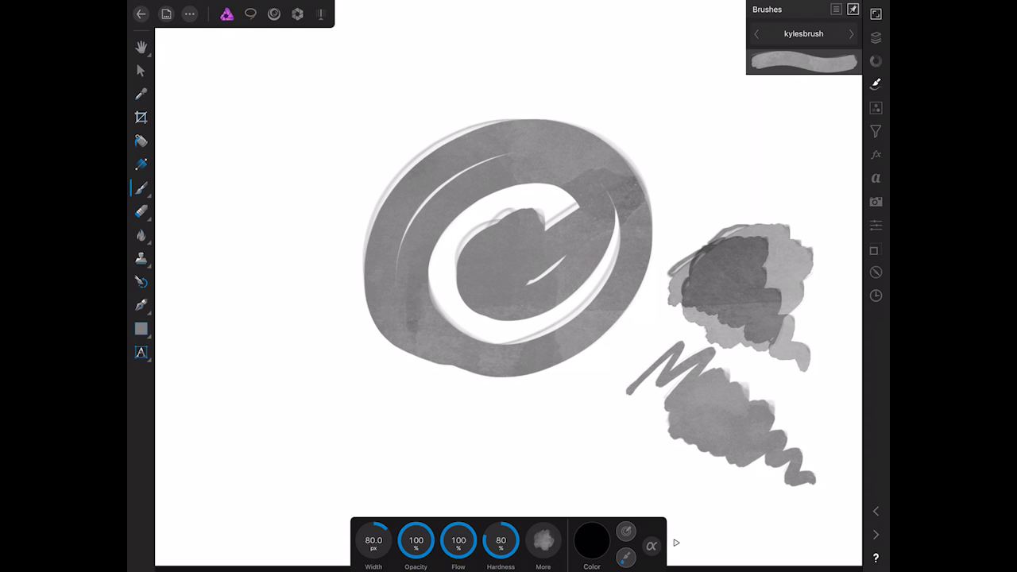